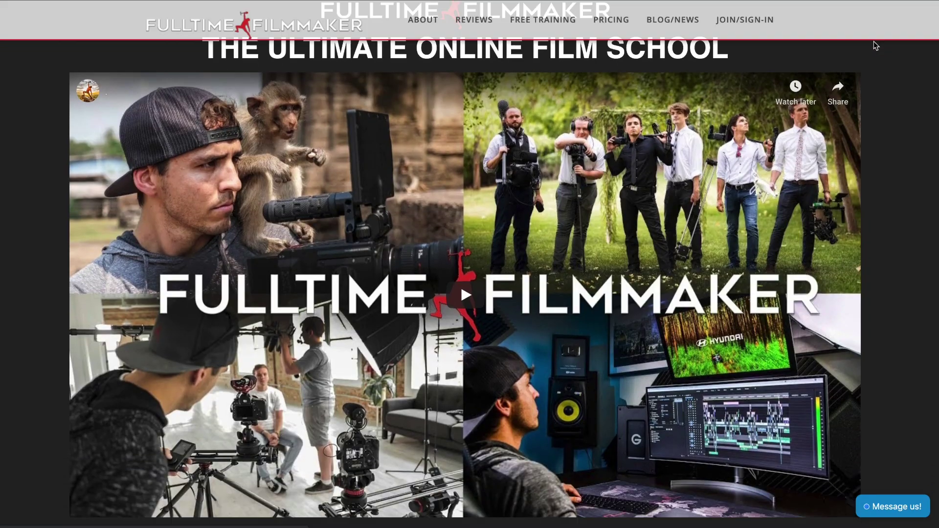
# Scroll the fulltimefilmmaker.com page down to the 'What Separates Us From the Competition?' section.
pyautogui.scroll(-15, 874, 41)
pyautogui.scroll(-20, 874, 42)
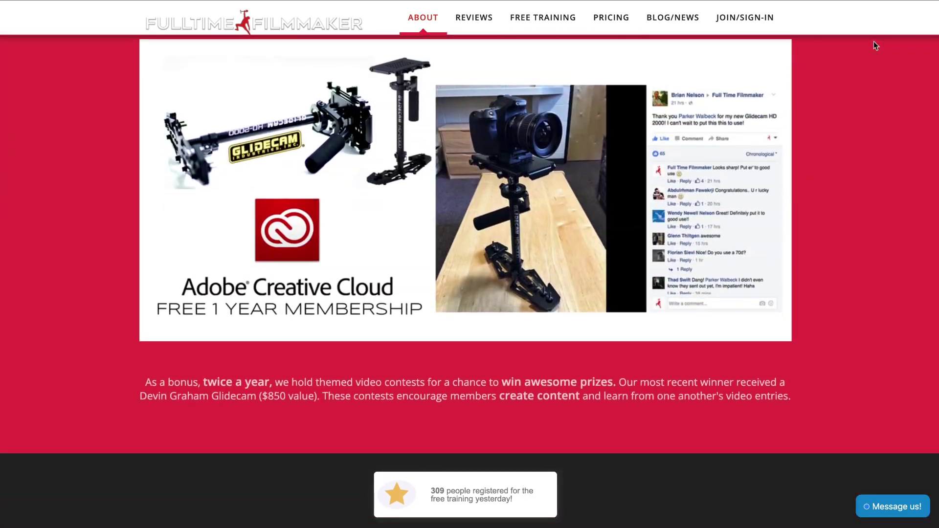
pyautogui.scroll(-20, 874, 41)
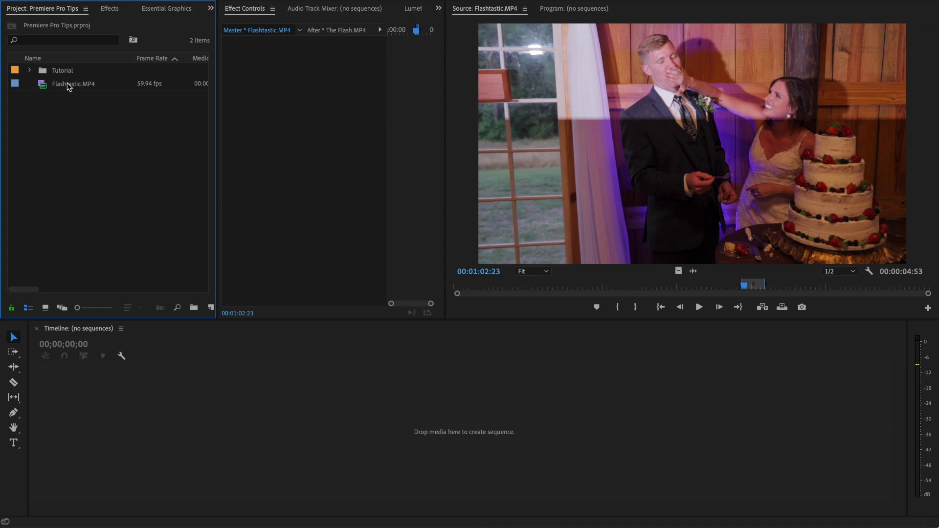
# Create a new matching sequence from the Flashtastic.MP4 clip.
pyautogui.moveTo(67, 84); pyautogui.dragTo(210, 307)
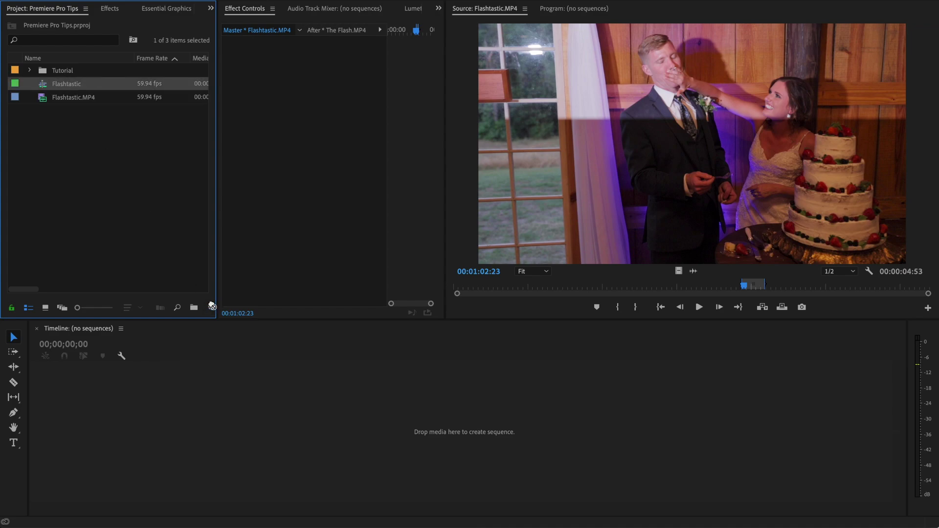
# Fit the Flashtastic sequence in the timeline, preview it twice, and return to the start.
pyautogui.click(92, 131)
pyautogui.click(235, 389)
pyautogui.press('\\')
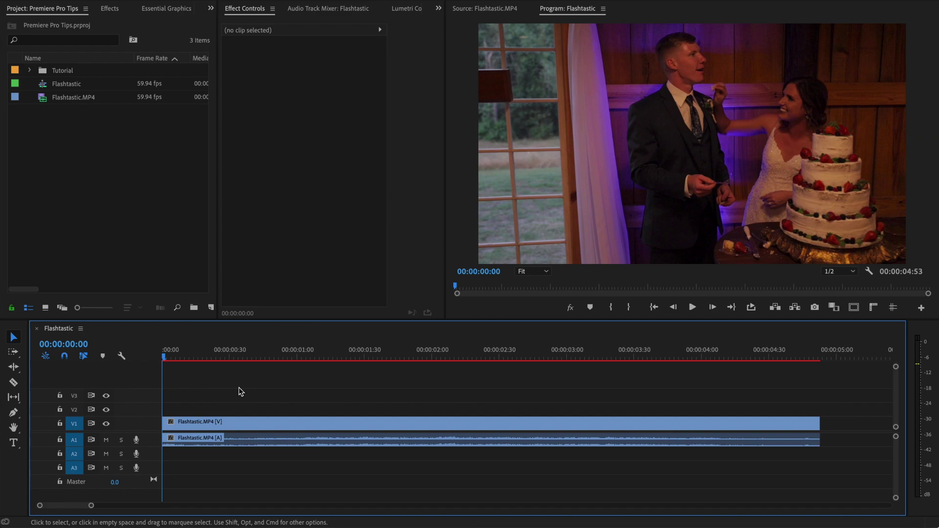
pyautogui.press('space')
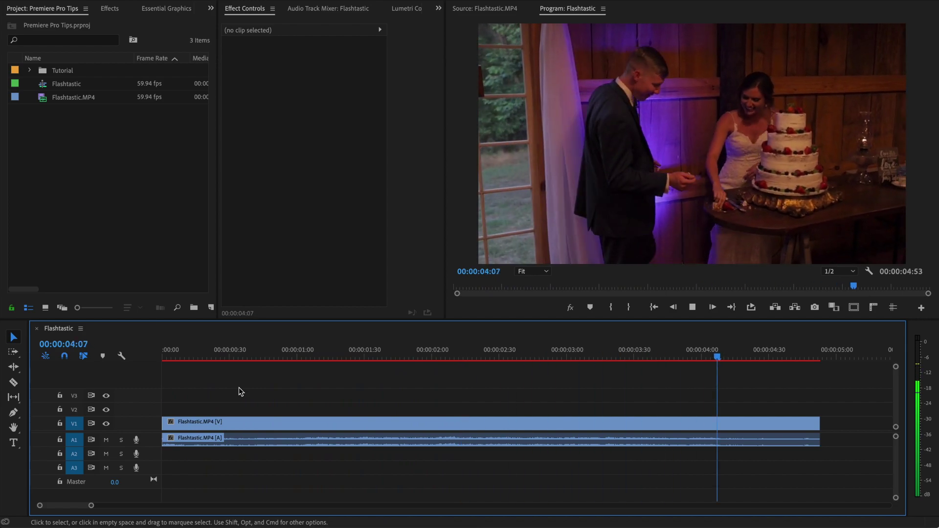
pyautogui.press('space')
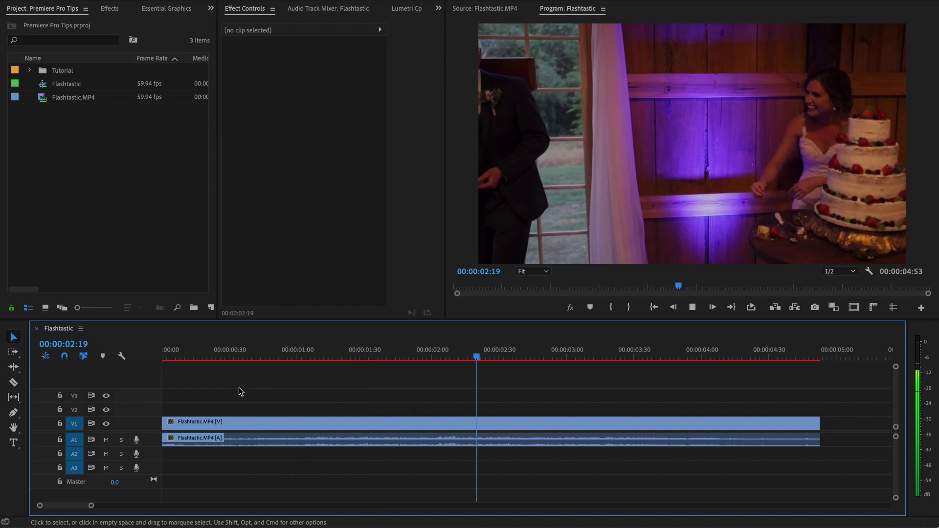
pyautogui.press('Home')
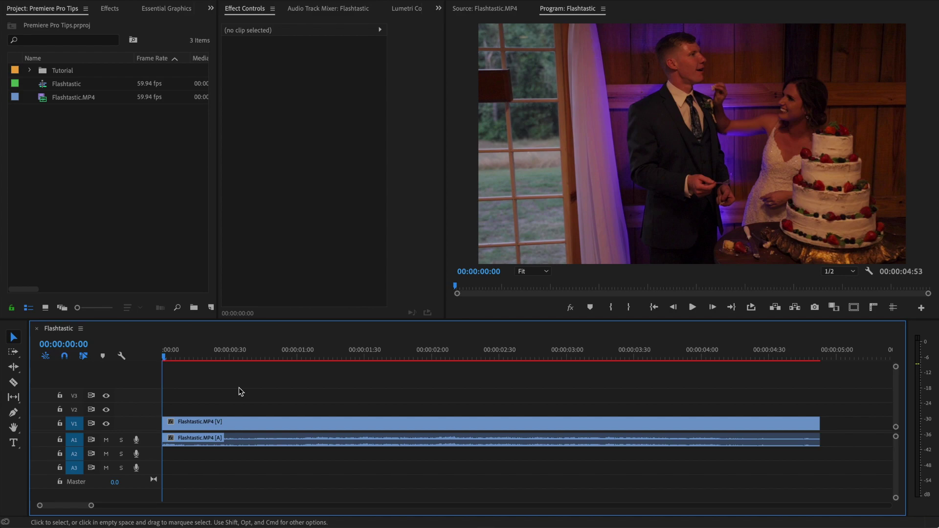
# Nest the V1 clip as 'Flashtastic FIX' and open that nested sequence.
pyautogui.rightClick(309, 426)
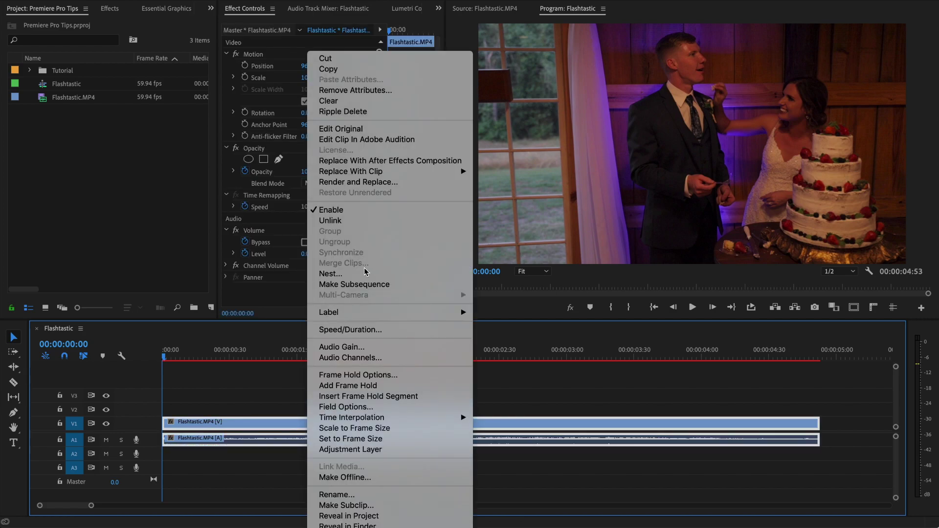
pyautogui.click(330, 273)
pyautogui.write('Fl')
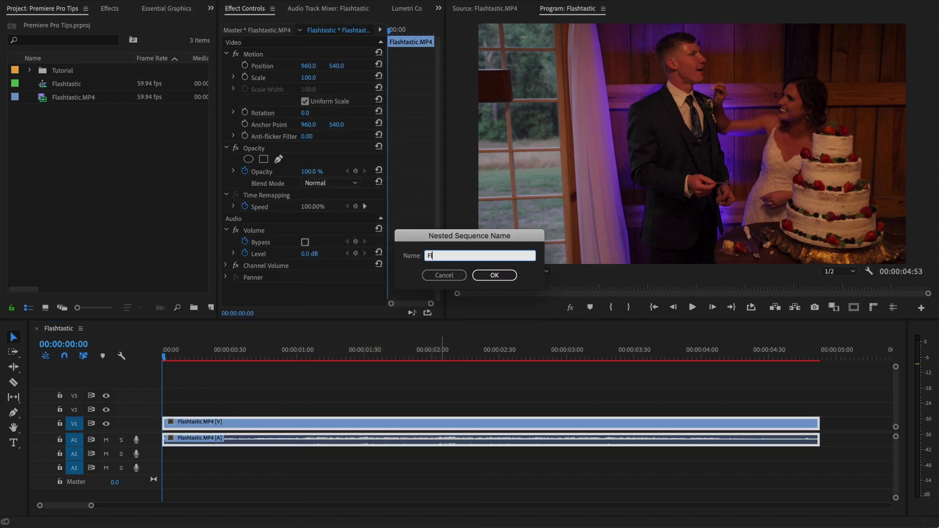
pyautogui.write('ashtastic FIX')
pyautogui.press('Return')
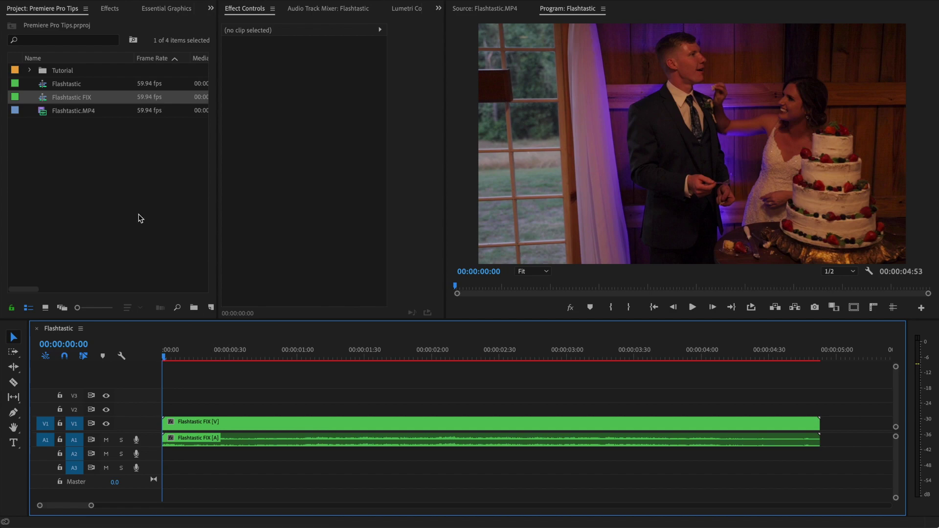
pyautogui.doubleClick(43, 101)
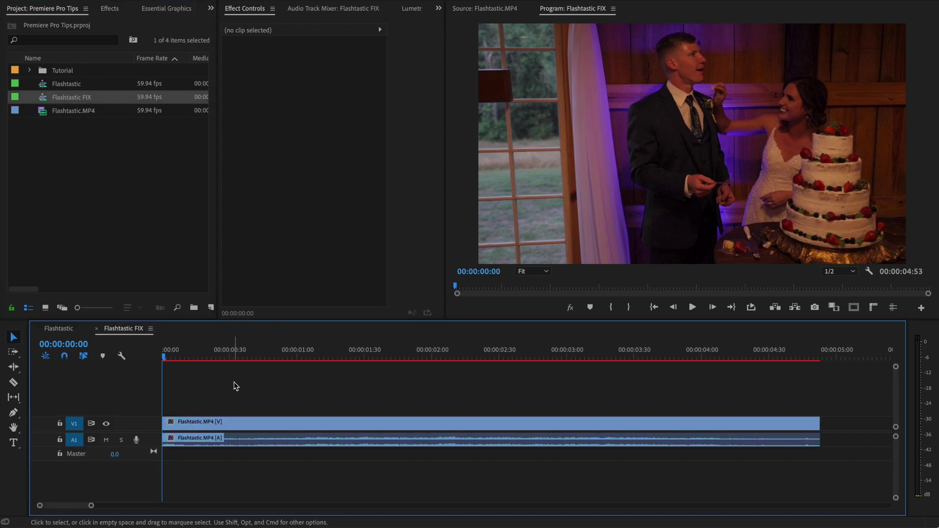
# Cut out the first one-frame flash with the Razor and ripple delete it.
pyautogui.press('space')
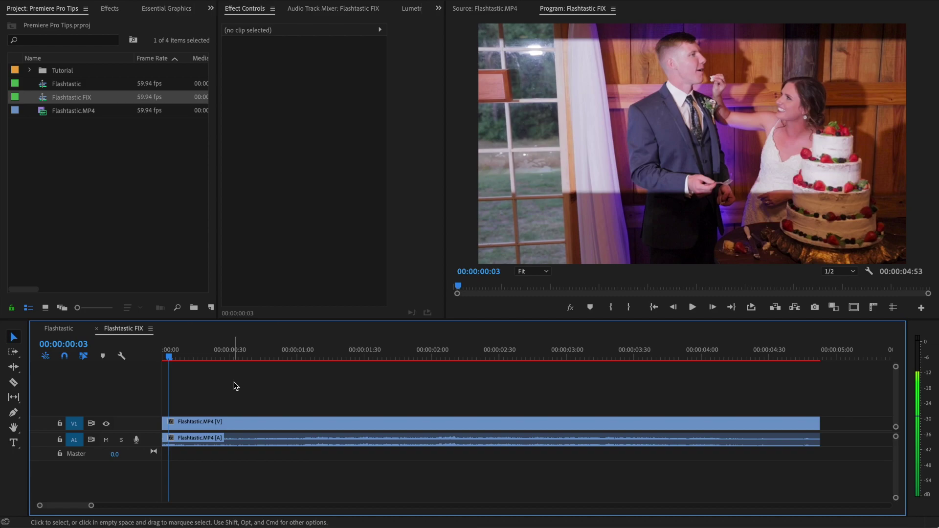
pyautogui.press('c')
pyautogui.click(171, 424)
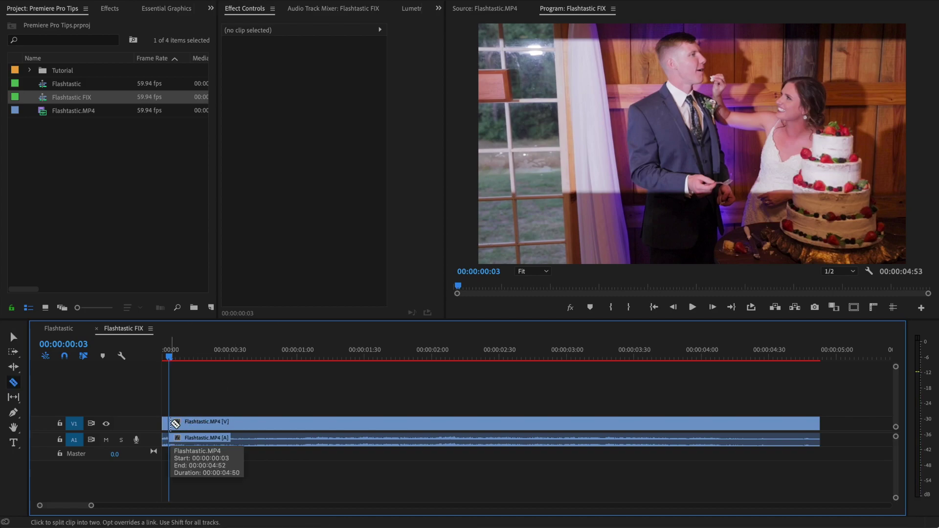
pyautogui.press('=')
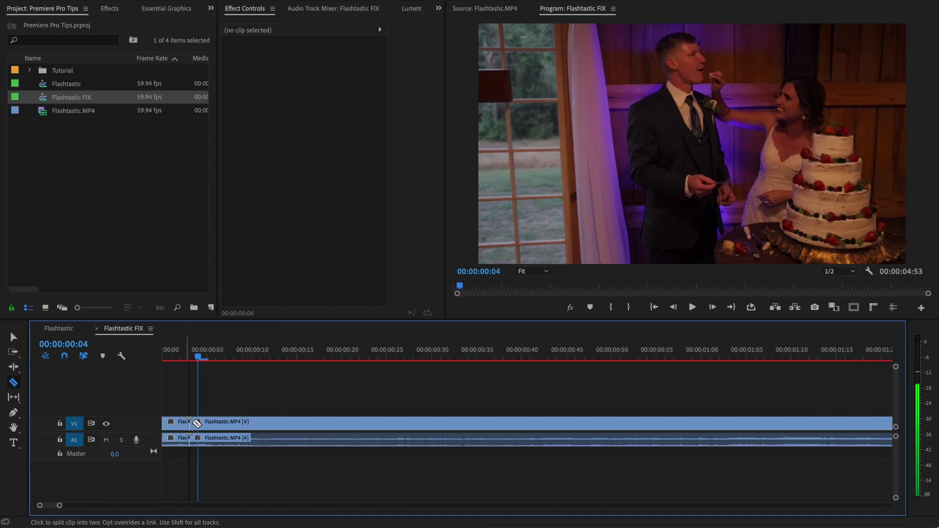
pyautogui.click(196, 423)
pyautogui.press('v')
pyautogui.click(193, 424)
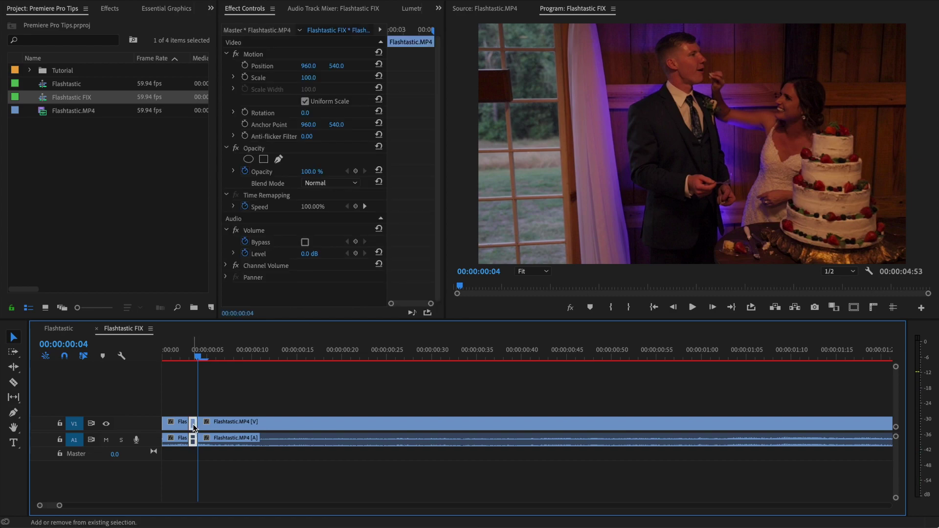
pyautogui.hotkey('shift', 'Delete')
# Razor out and ripple delete the second flash frame, then zoom back out.
pyautogui.press('space')
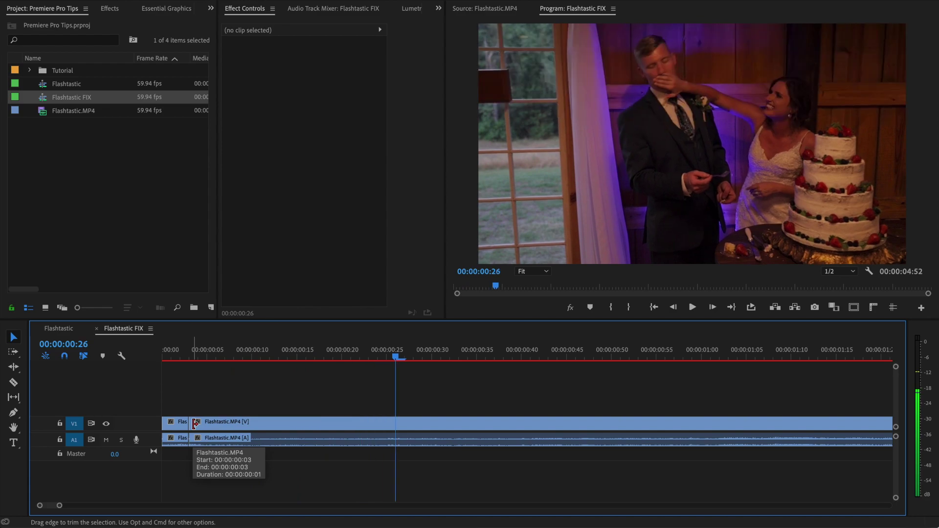
pyautogui.press('c')
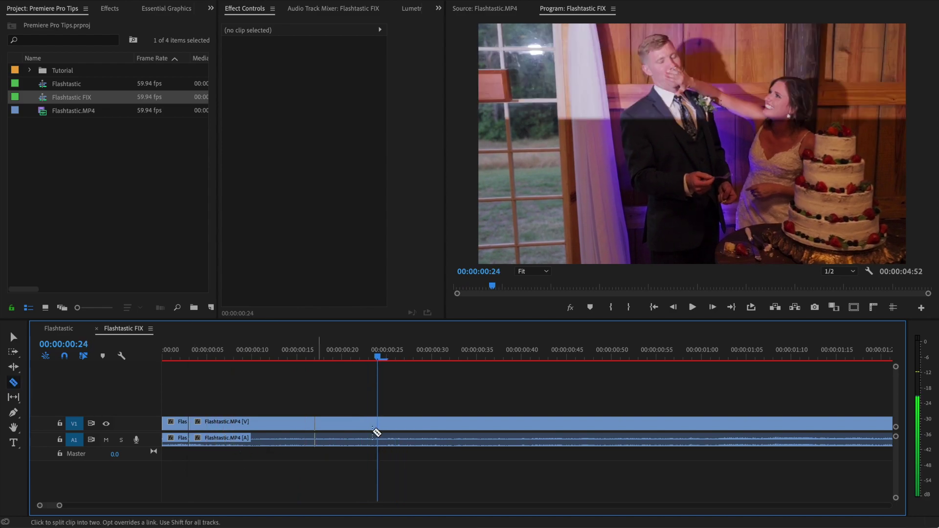
pyautogui.click(377, 423)
pyautogui.press('Right')
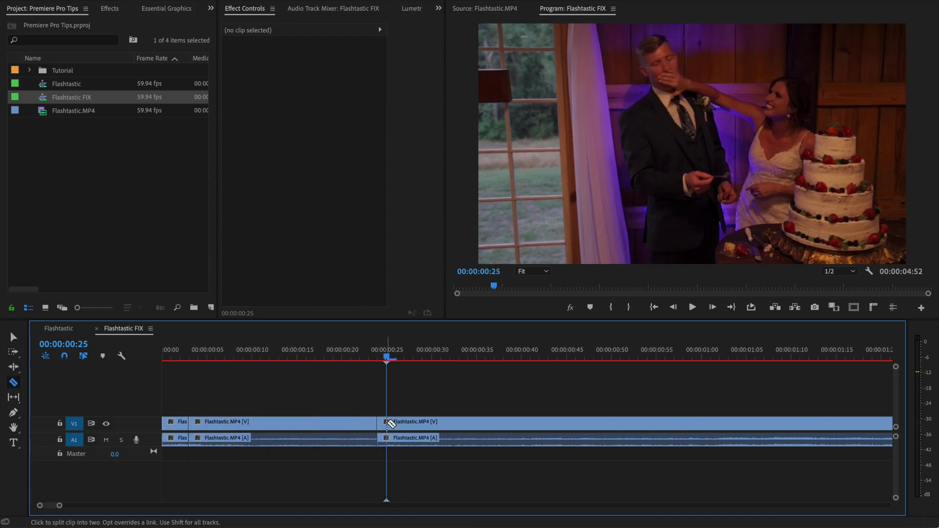
pyautogui.click(386, 423)
pyautogui.press('v')
pyautogui.click(382, 424)
pyautogui.hotkey('shift', 'Delete')
pyautogui.press('Left')
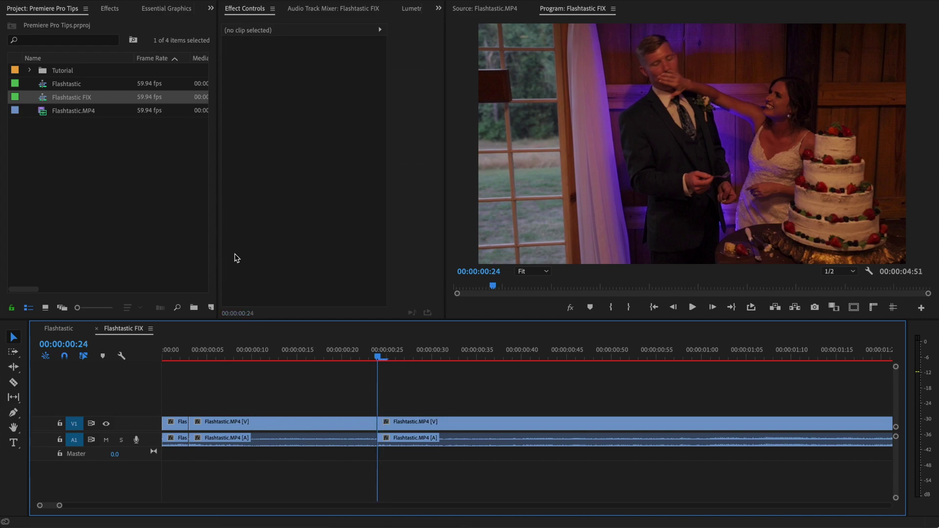
pyautogui.press('-')
# Check playback, then cut and ripple delete a third one-frame flash.
pyautogui.press('space')
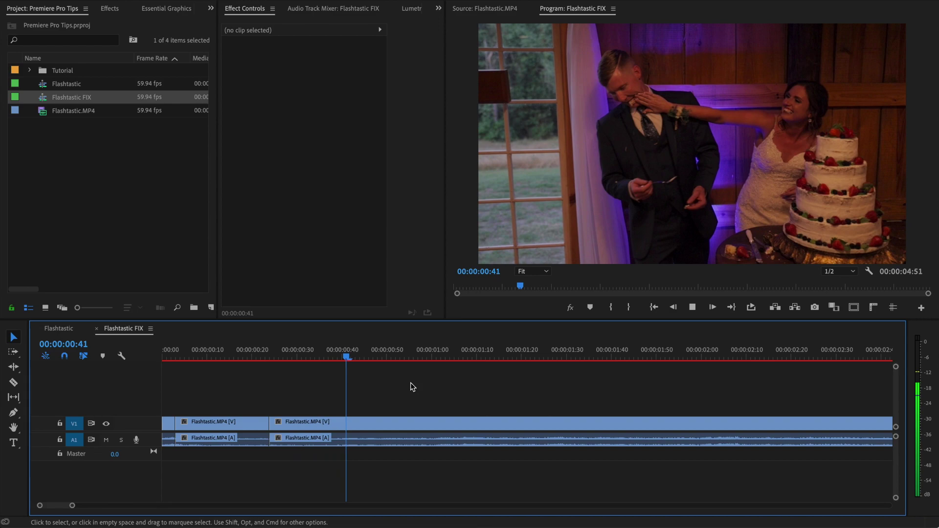
pyautogui.press('space')
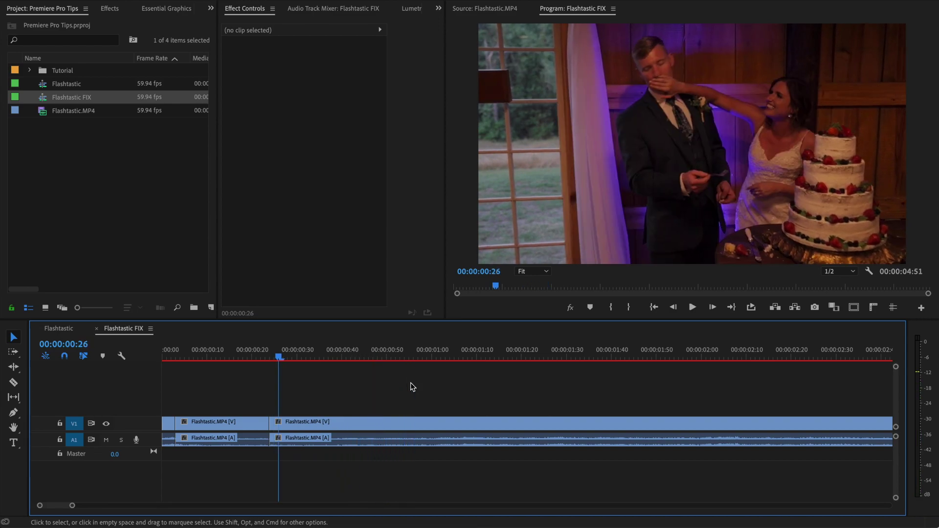
pyautogui.press('space')
pyautogui.press('Left')
pyautogui.press('Left')
pyautogui.press('Left')
pyautogui.press('Right')
pyautogui.press('c')
pyautogui.click(370, 424)
pyautogui.press('Right')
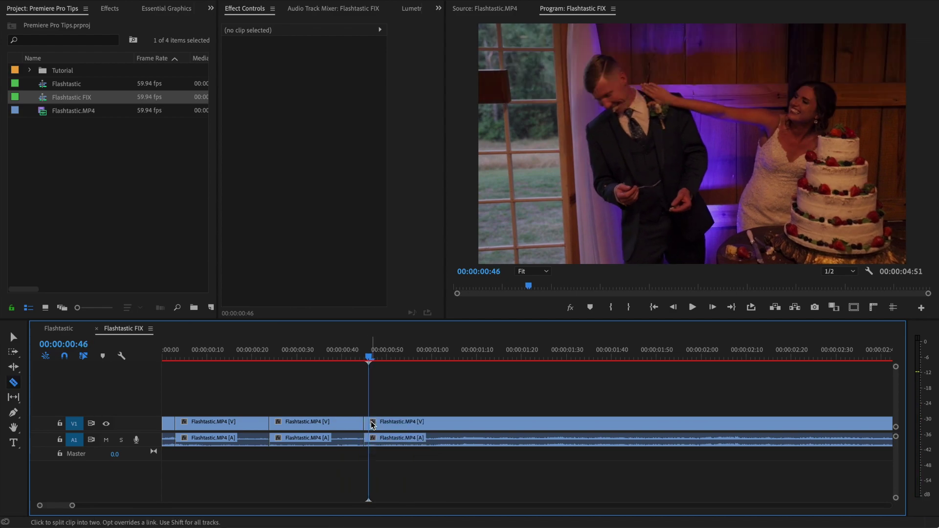
pyautogui.press('v')
pyautogui.click(368, 428)
pyautogui.hotkey('shift', 'Delete')
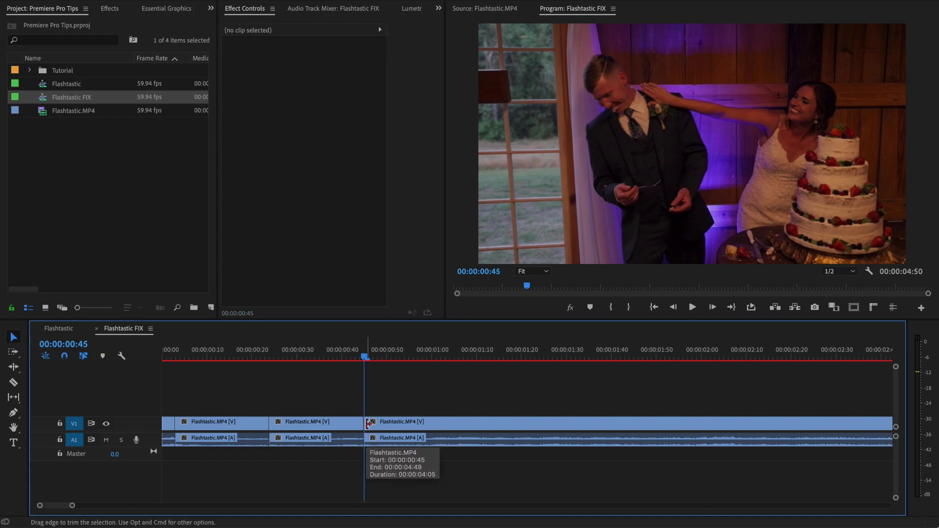
# Fit the cleaned 00:00:04:45 sequence in view and return to the Flashtastic timeline.
pyautogui.press('\\')
pyautogui.press('End')
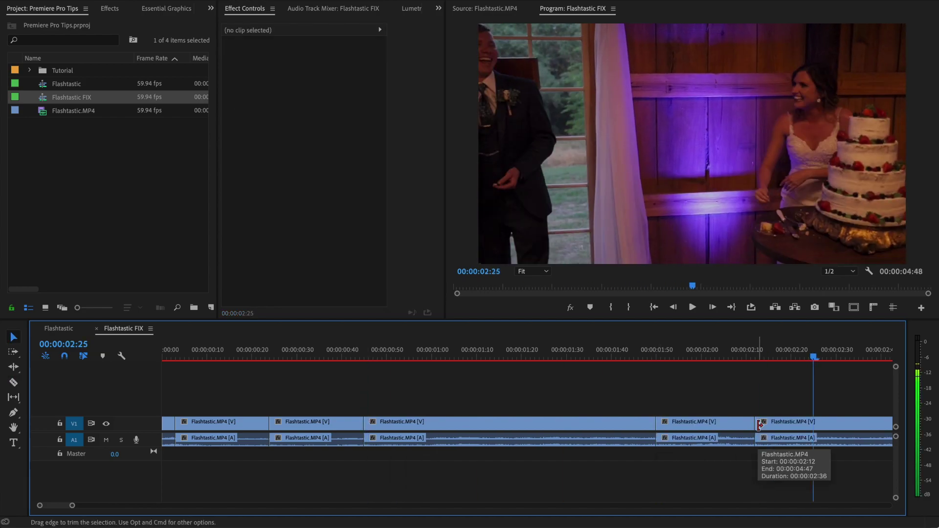
pyautogui.press('Home')
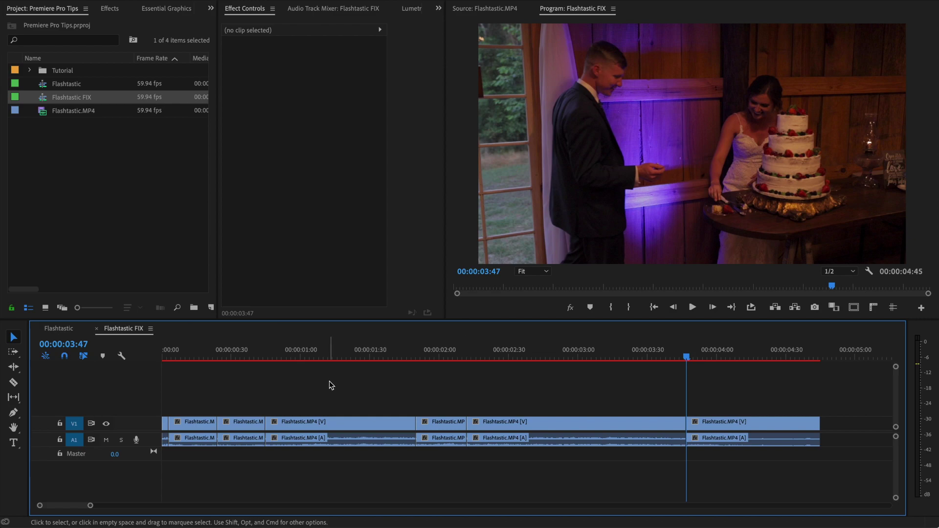
pyautogui.click(59, 328)
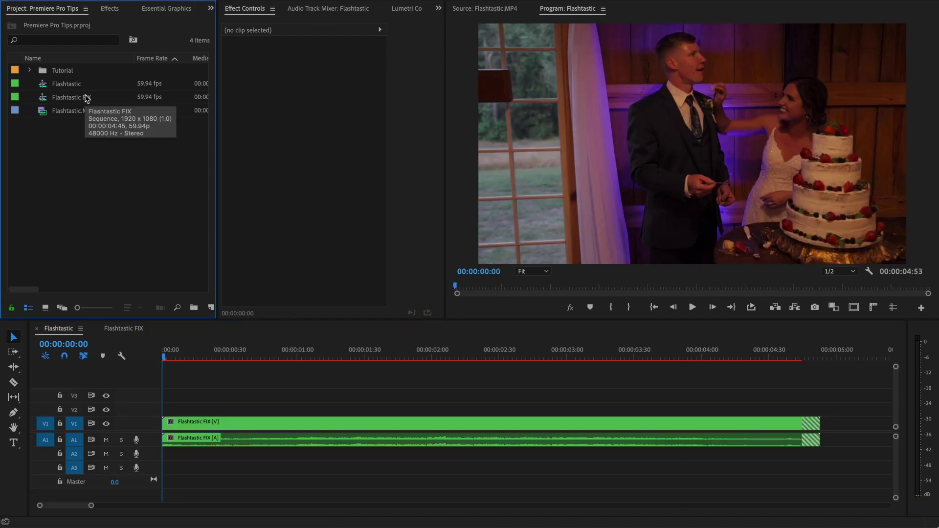
# Change the Flashtastic sequence timebase to 23.976 fps and trim the nested clip to 00:00:04:18.
pyautogui.rightClick(72, 86)
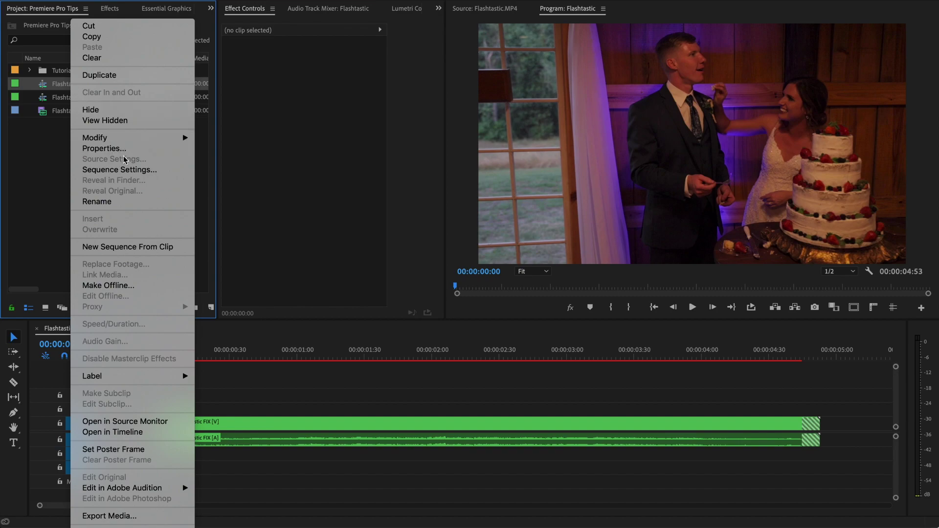
pyautogui.click(120, 169)
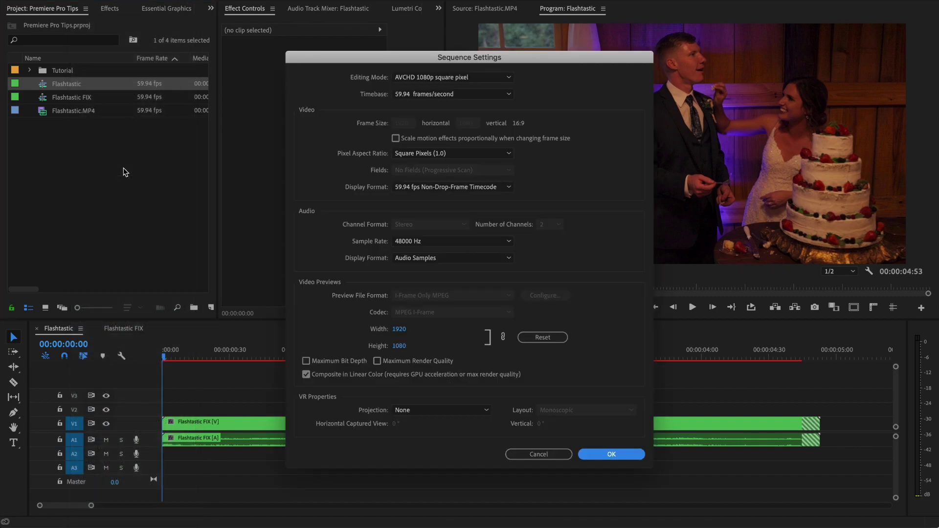
pyautogui.click(423, 98)
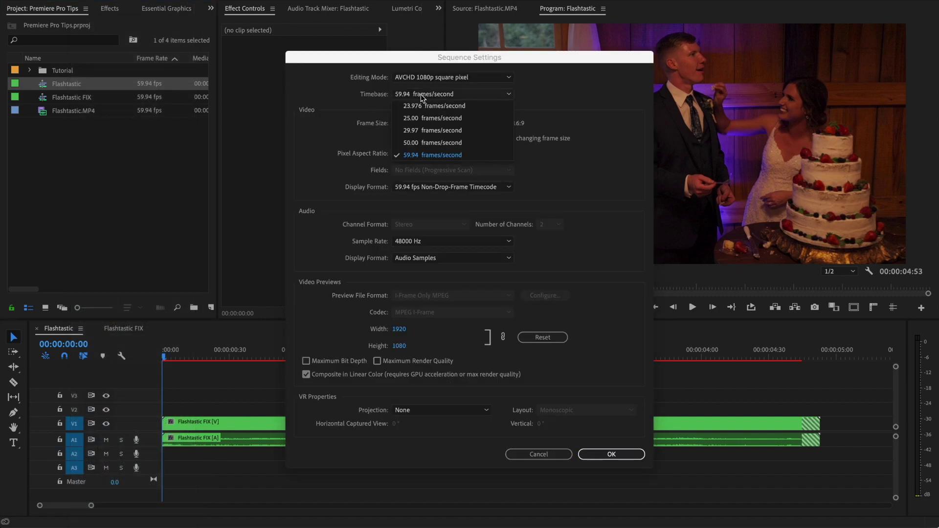
pyautogui.click(428, 106)
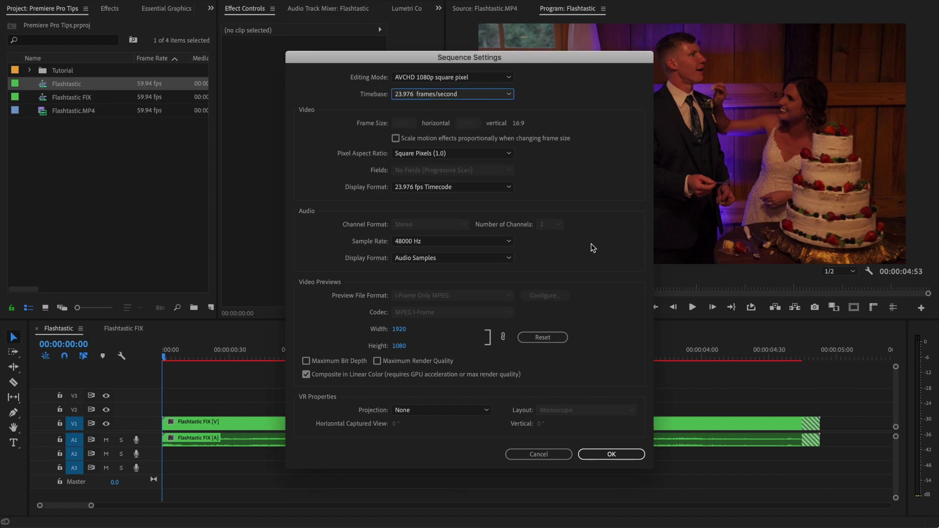
pyautogui.click(612, 454)
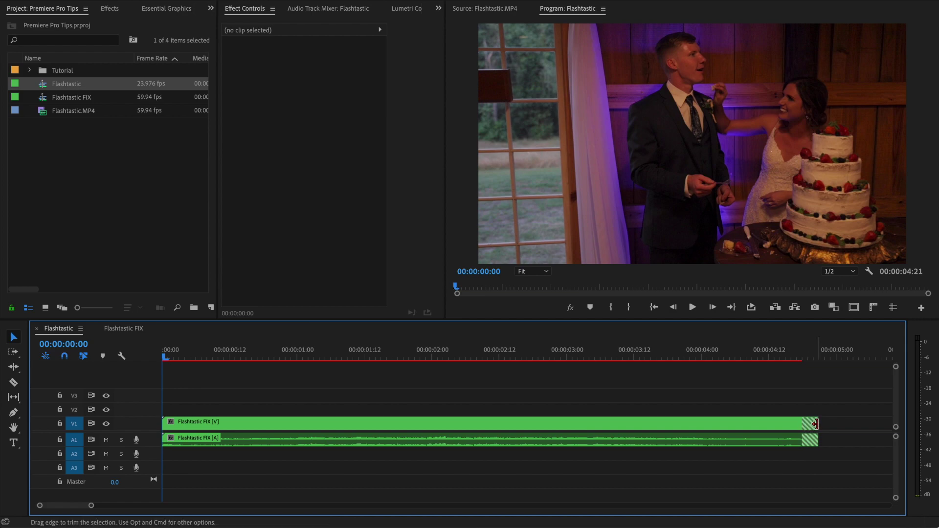
pyautogui.moveTo(815, 424)
pyautogui.mouseDown()
pyautogui.moveTo(772, 424)
pyautogui.moveTo(814, 424)
pyautogui.mouseUp()
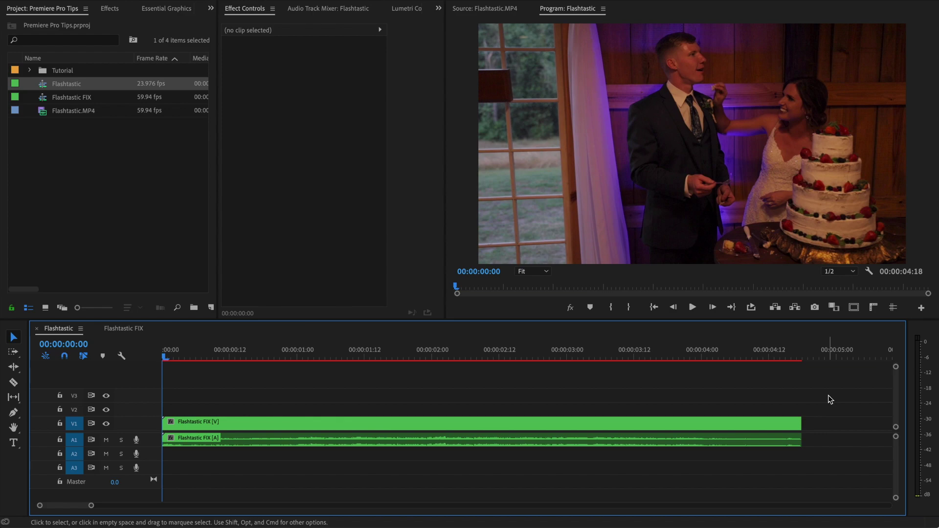
pyautogui.click(247, 372)
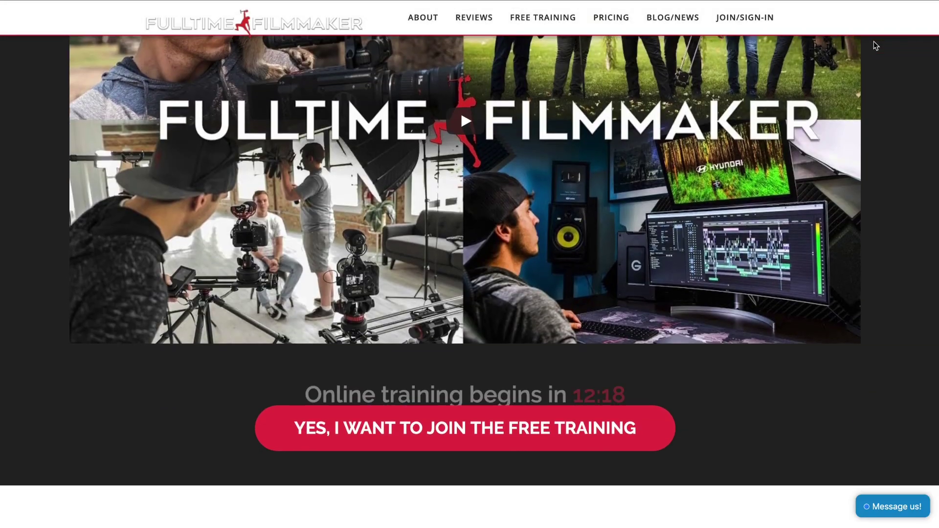
pyautogui.scroll(-20, 873, 42)
pyautogui.scroll(-20, 875, 43)
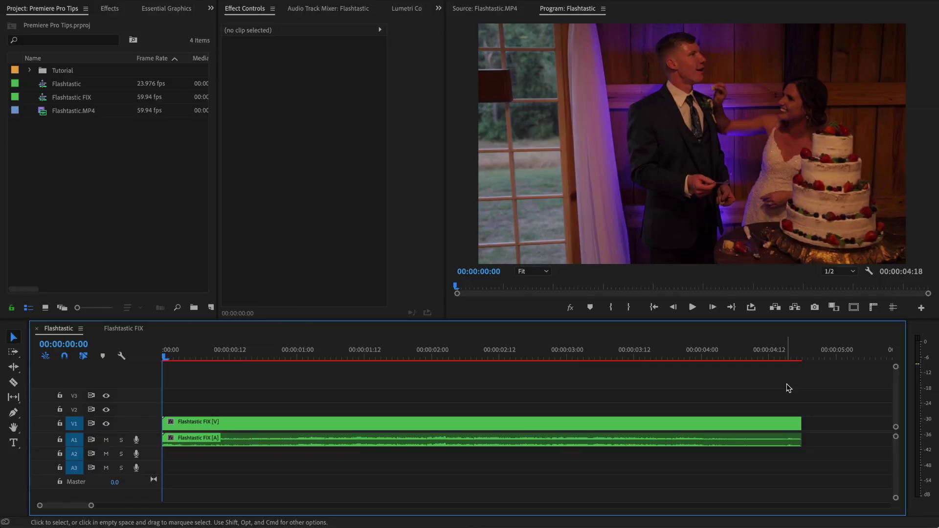
# Set the Flashtastic FIX clip to 40% speed, stretching the sequence to 00:00:11:21.
pyautogui.press('End')
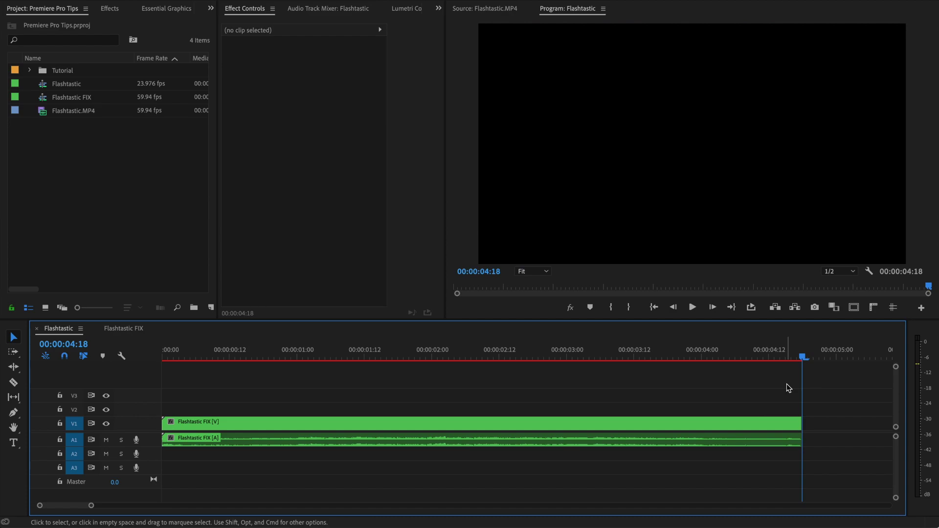
pyautogui.press('Home')
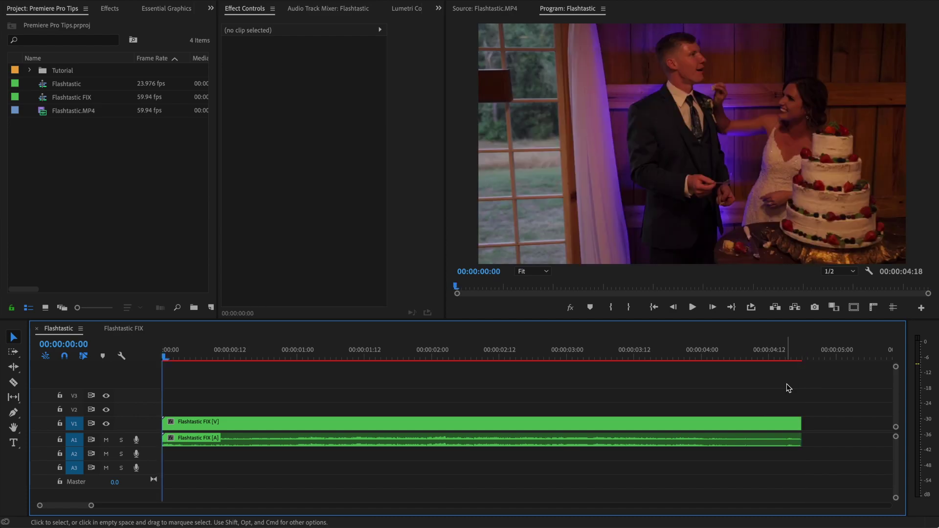
pyautogui.click(718, 422)
pyautogui.press('super+r')
pyautogui.write('40')
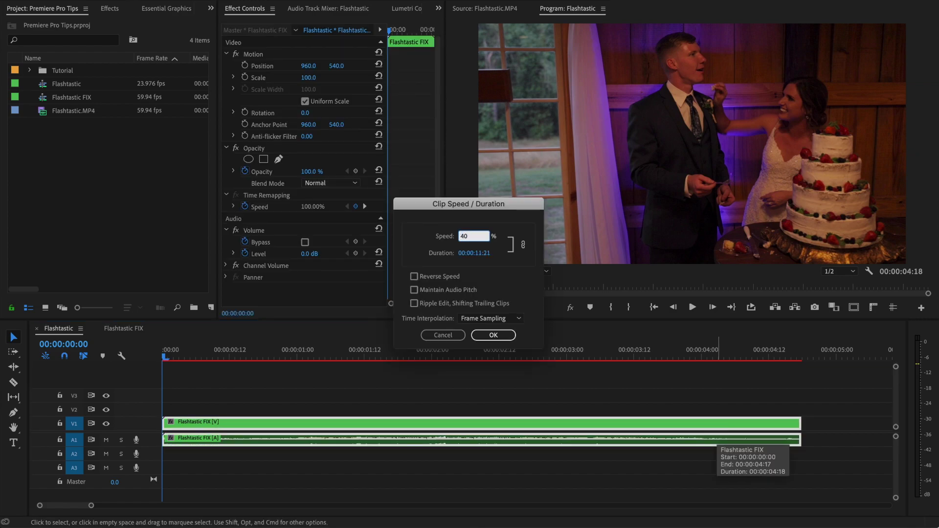
pyautogui.press('Return')
pyautogui.click(675, 396)
pyautogui.press('\\')
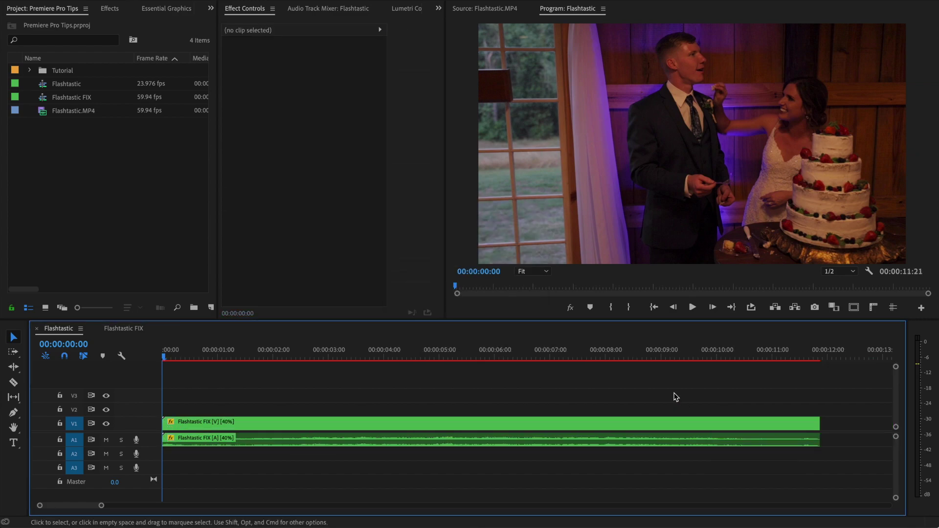